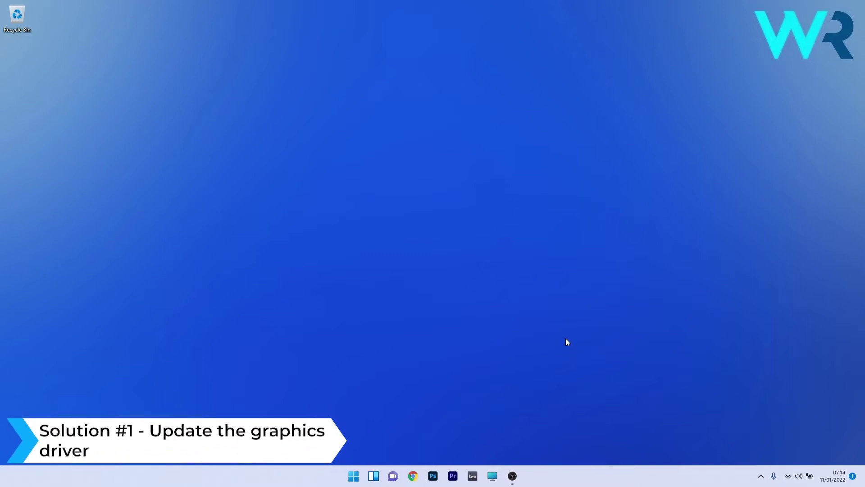
Run an automatic driver search for the NVIDIA GeForce RTX 2060 from Device Manager's Display adapters
right_click(350, 479)
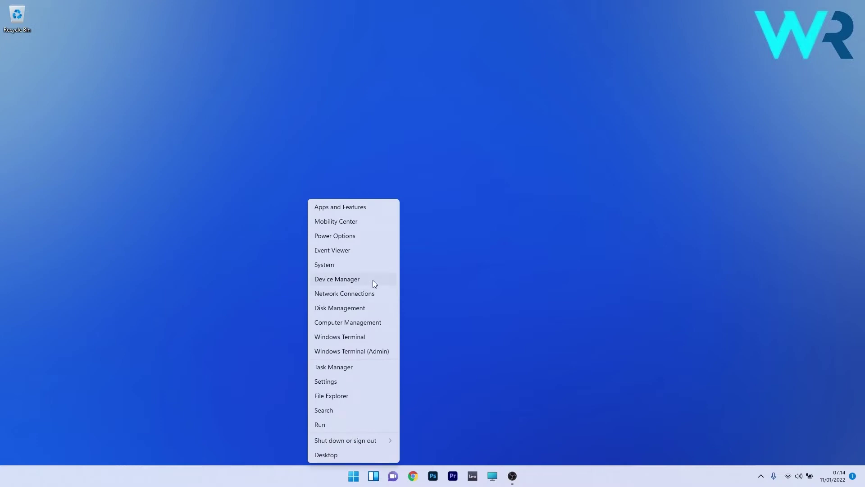
click(373, 280)
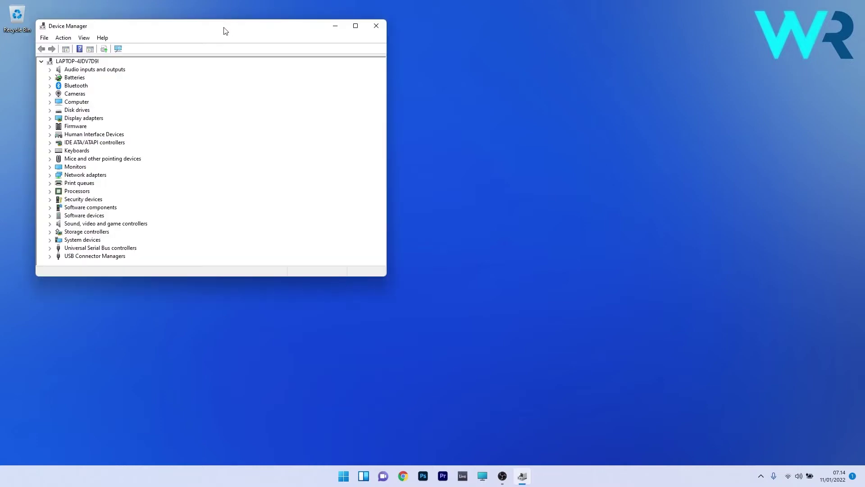
drag(225, 31, 377, 83)
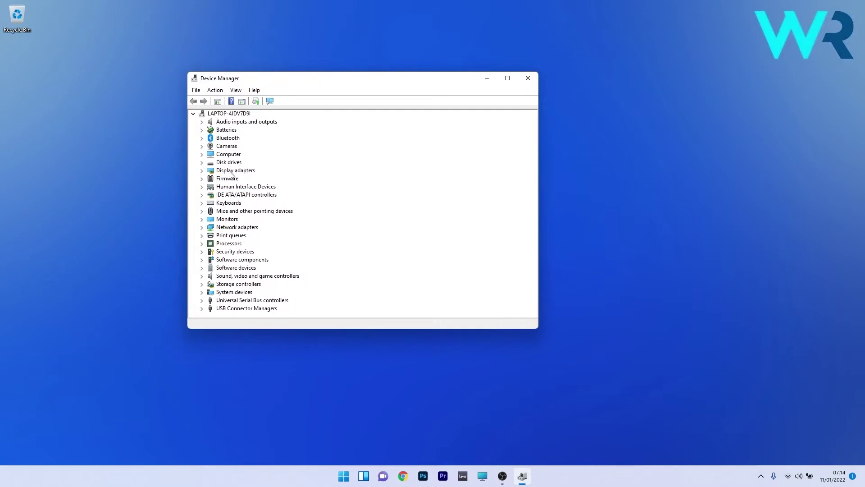
double_click(249, 171)
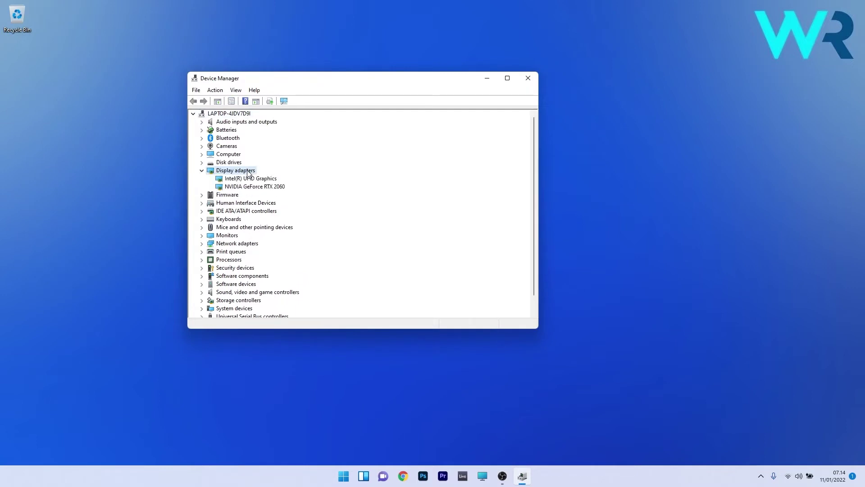
right_click(273, 187)
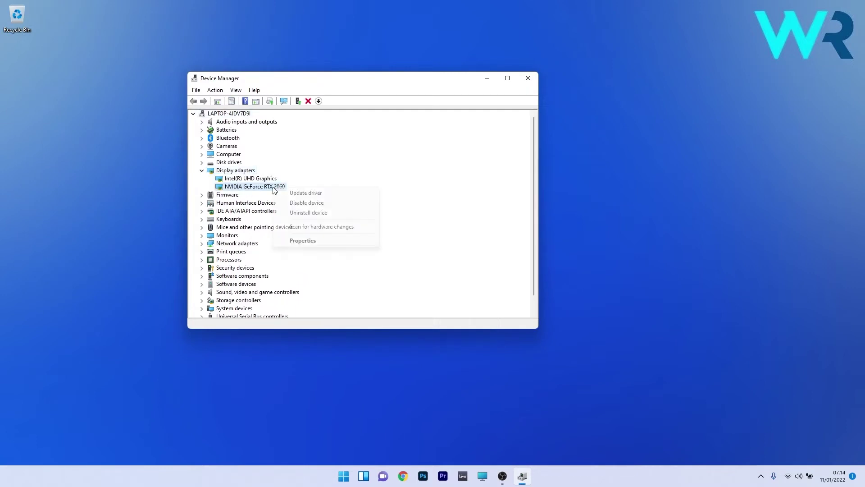
click(334, 193)
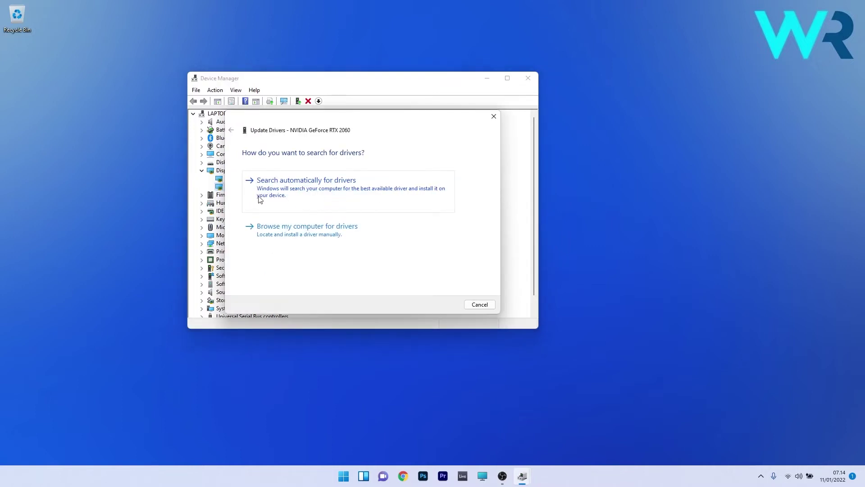
click(339, 199)
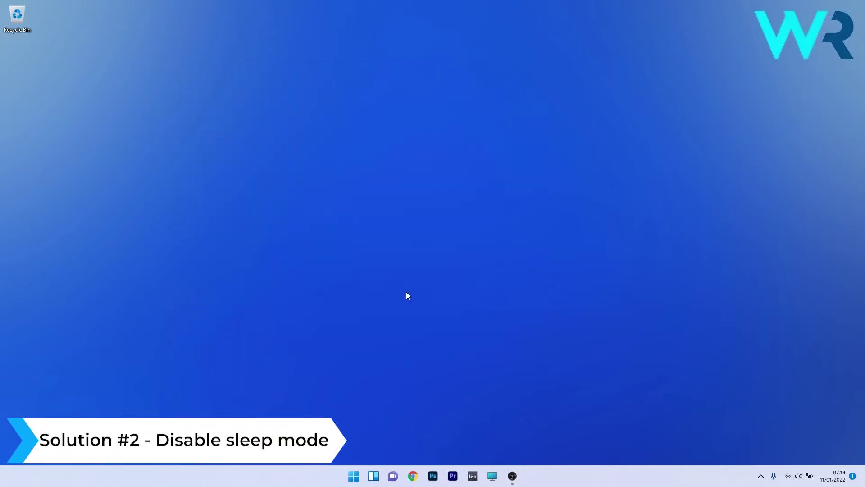
Using the 'edit power plan' settings, set the Balanced plan's on-battery sleep to Never and save
click(353, 477)
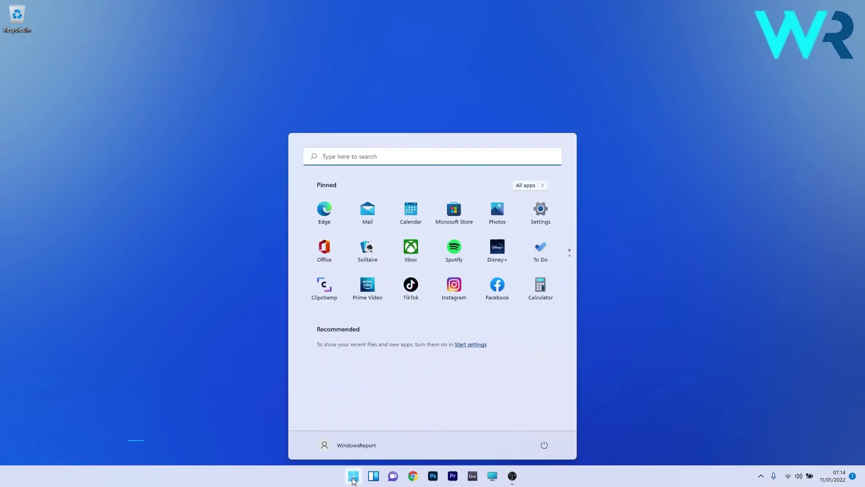
text(edit power)
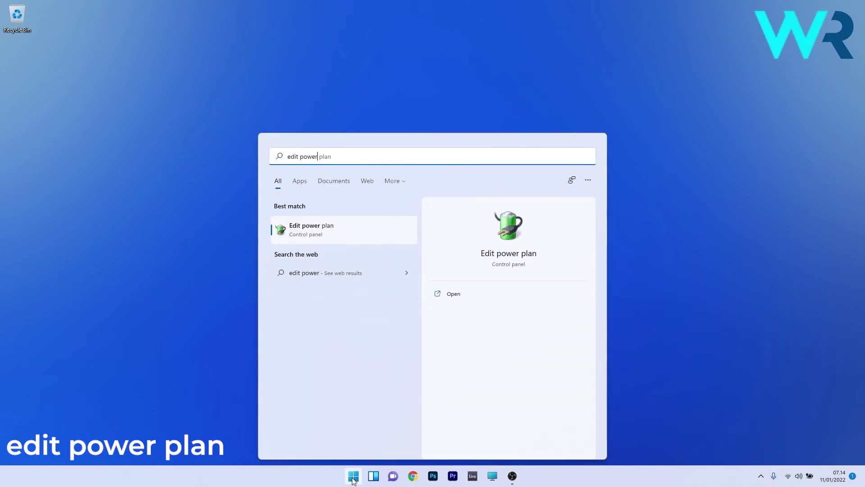
click(305, 231)
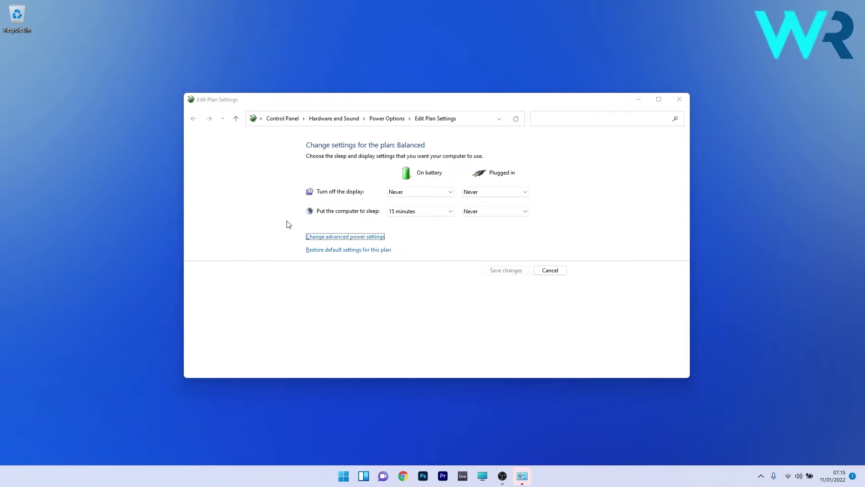
click(427, 213)
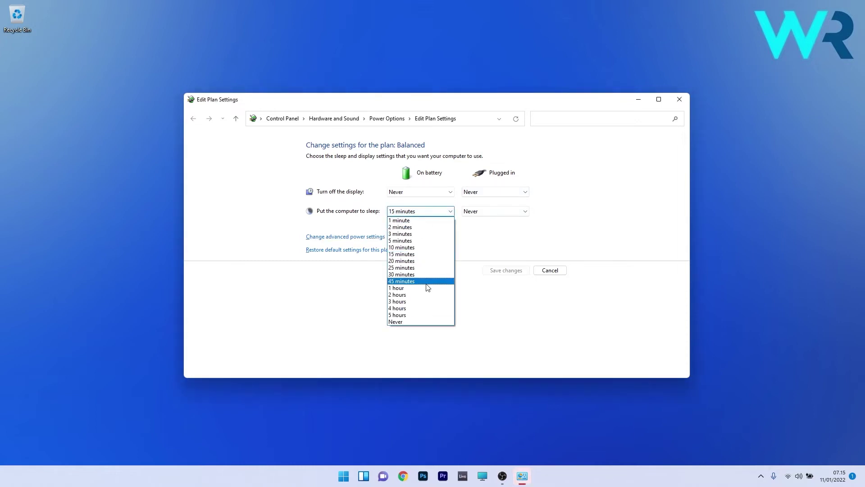
click(444, 321)
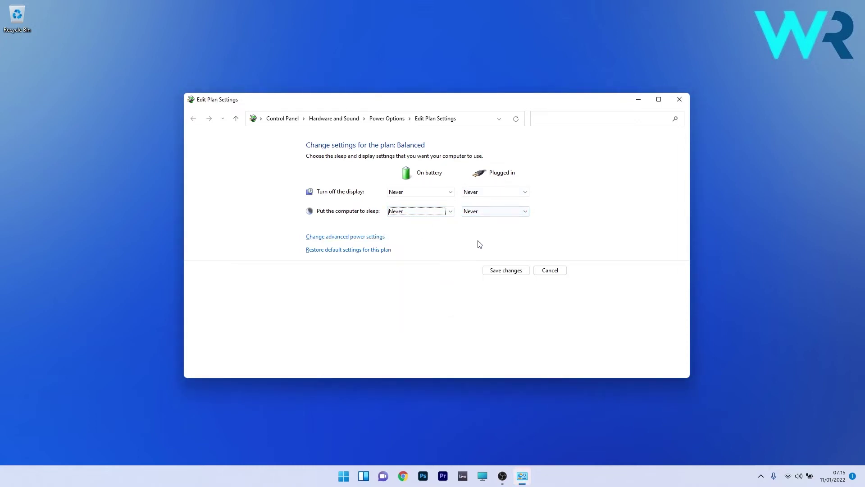
click(504, 269)
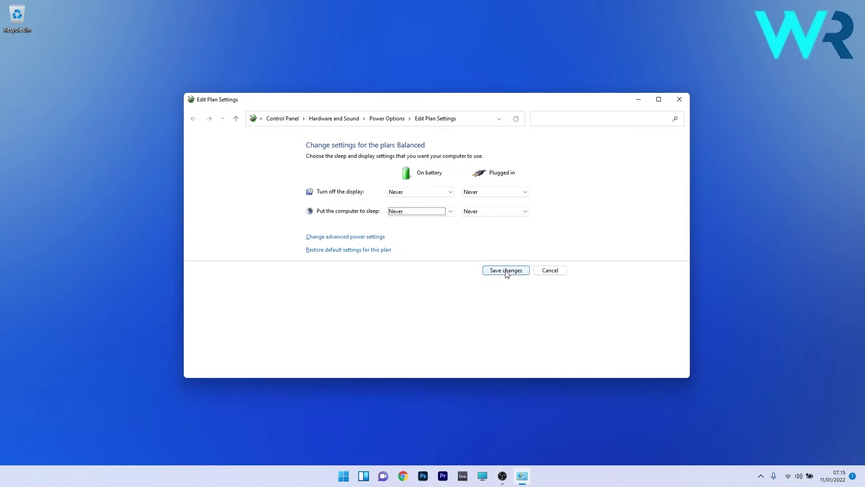
click(678, 100)
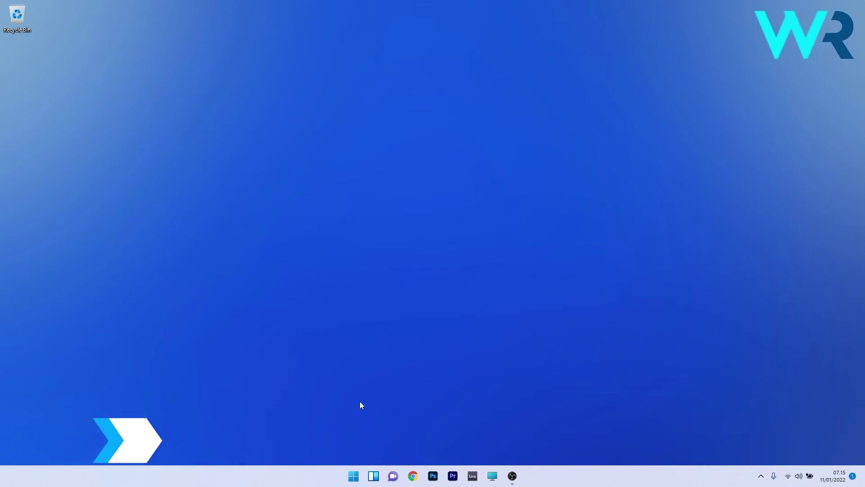
Change Power mode to Best performance under System > Power & battery in Settings
click(353, 476)
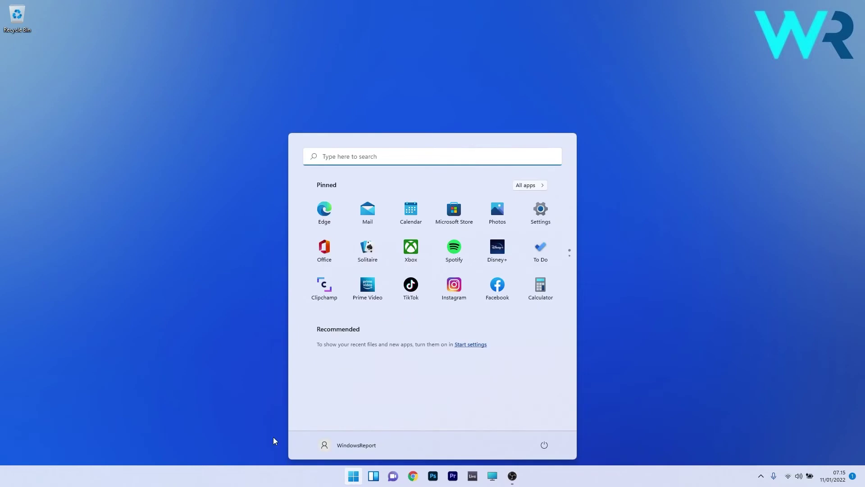
click(547, 215)
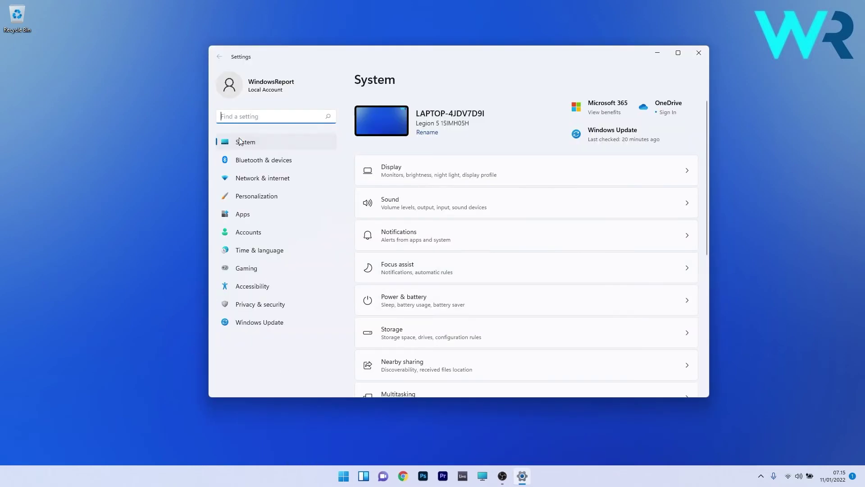
click(255, 142)
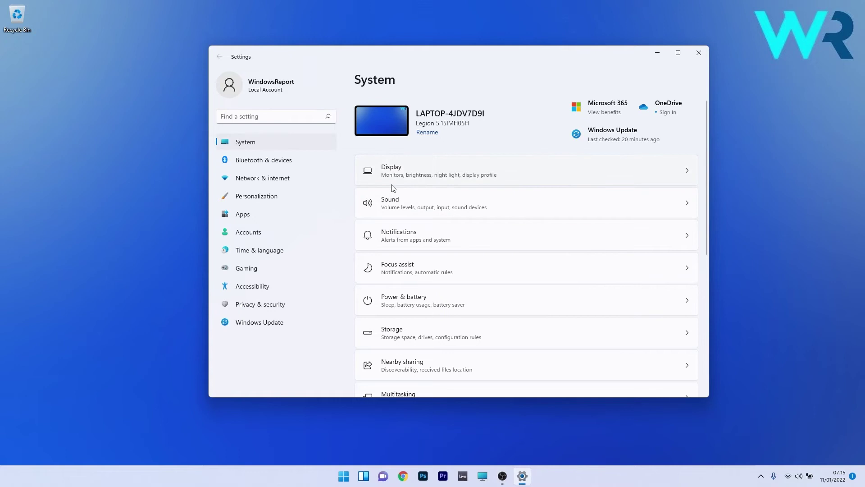
scroll(414, 215, down, 1)
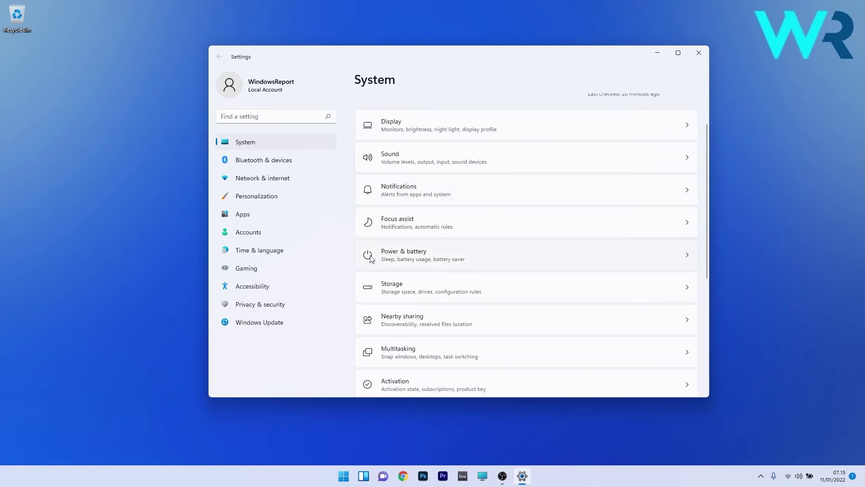
click(597, 258)
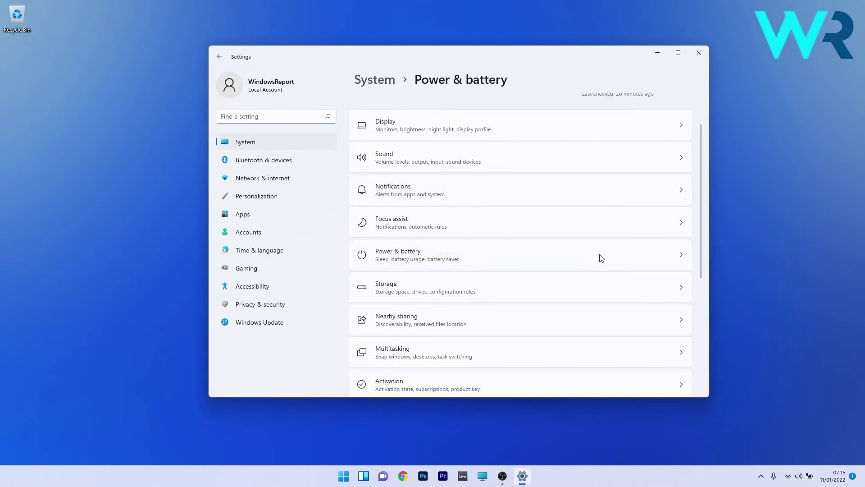
scroll(430, 244, down, 1)
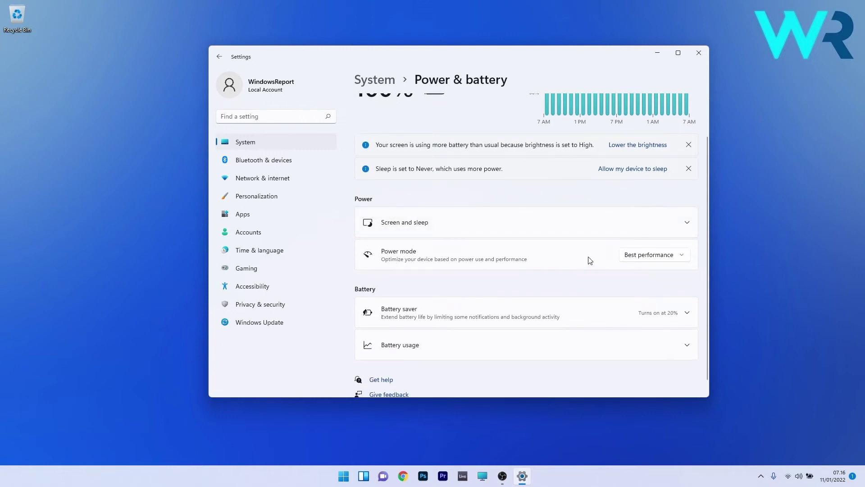
click(642, 255)
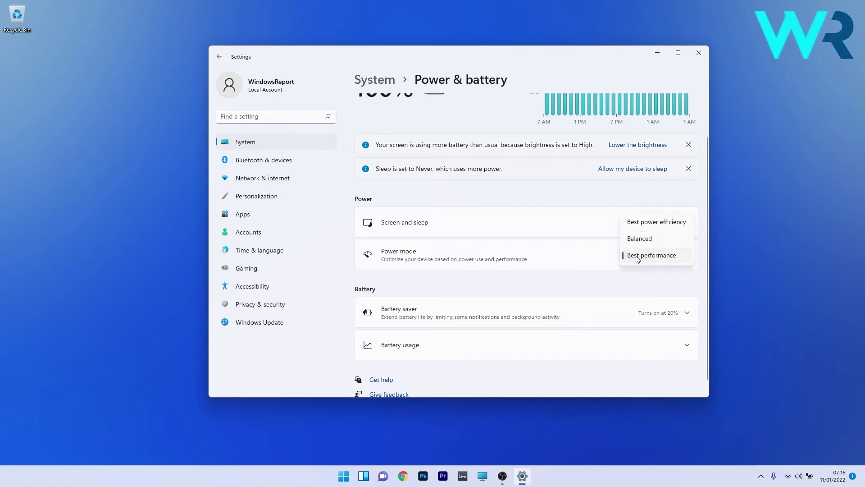
click(666, 259)
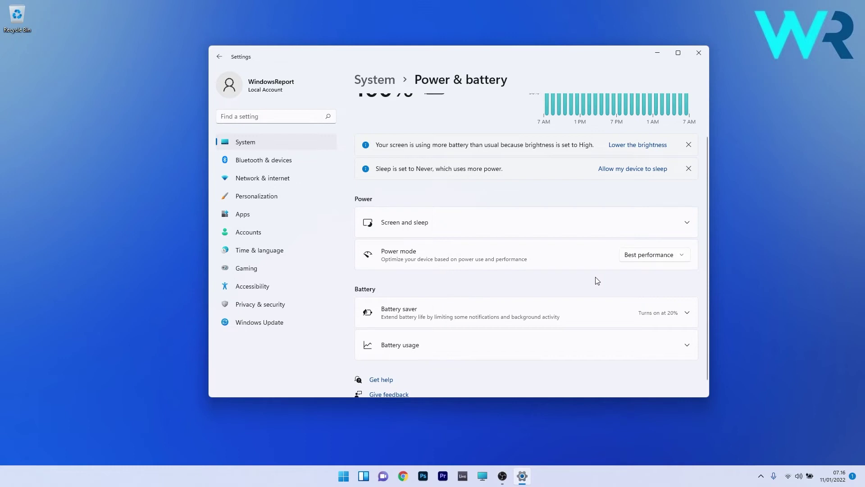
click(698, 52)
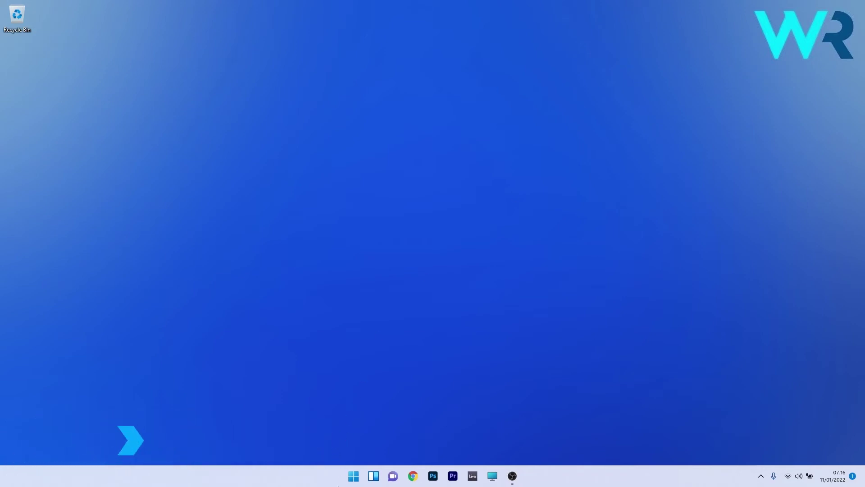
right_click(353, 478)
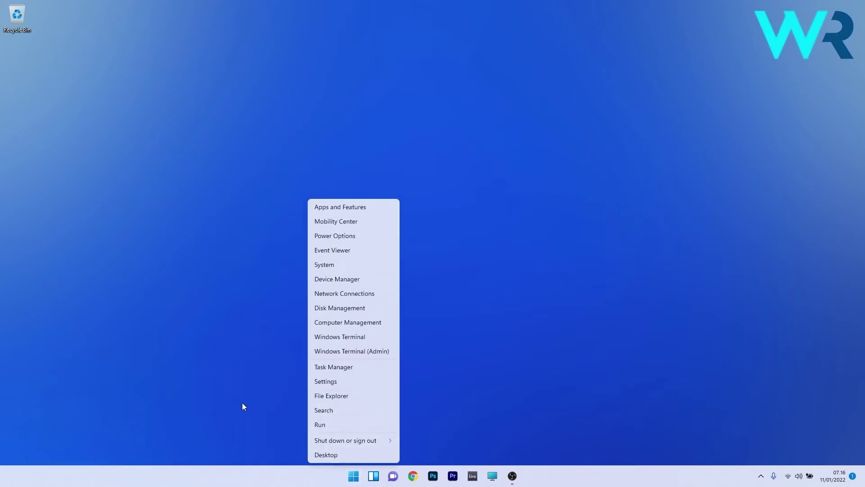
click(362, 372)
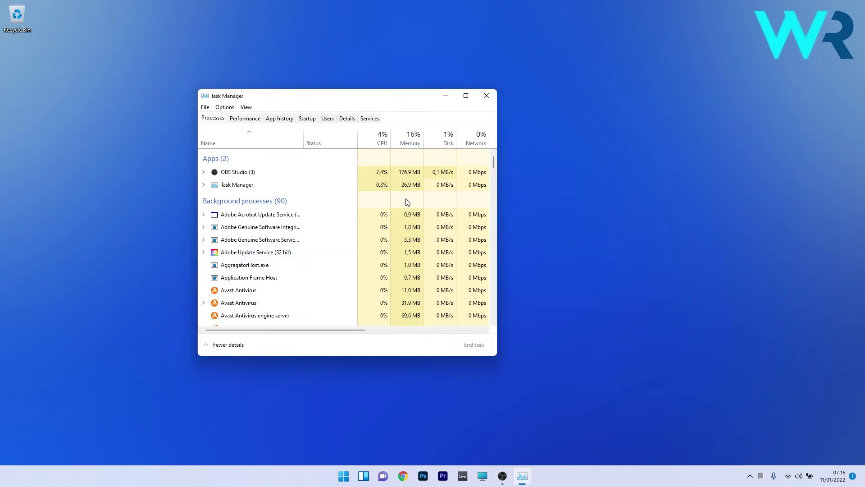
right_click(246, 212)
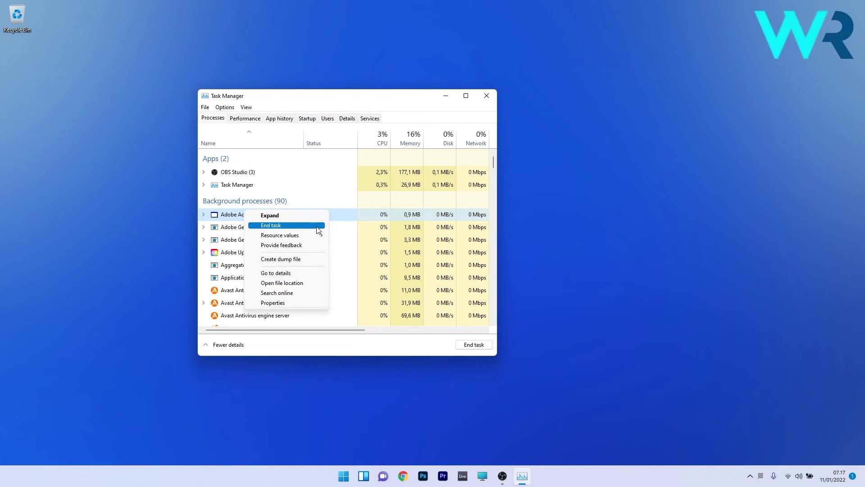
click(491, 99)
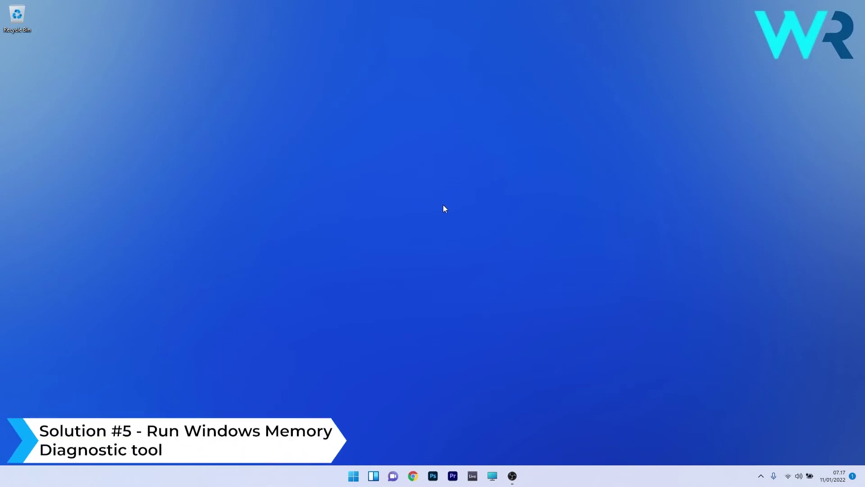
click(355, 476)
text(memory)
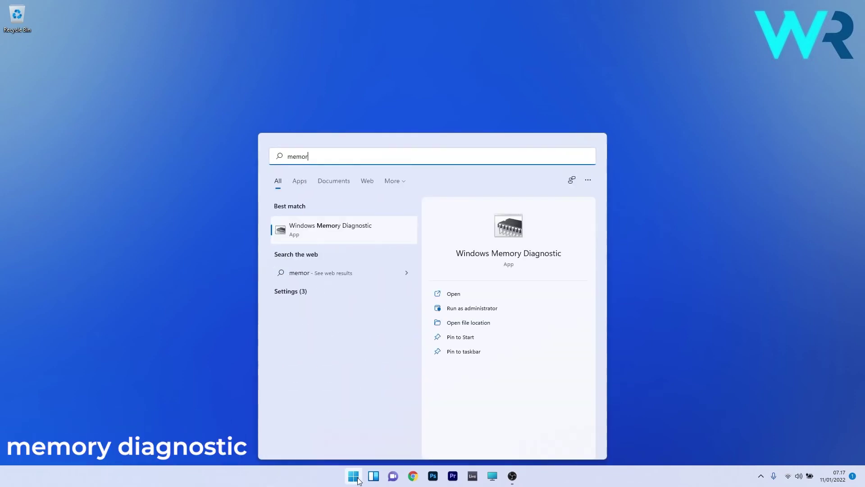
click(349, 226)
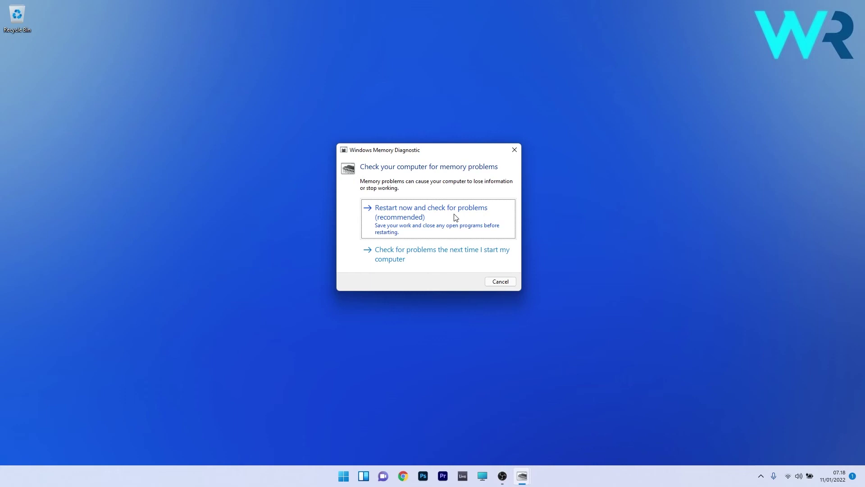
click(502, 280)
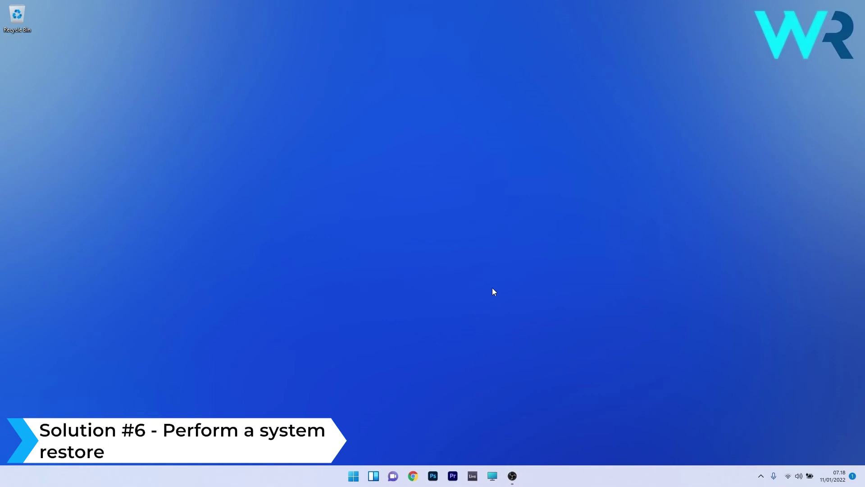
Launch rstrui and choose the 09/01/2022 22.14.33 restore point, advancing to confirmation
click(353, 477)
text(rstrui)
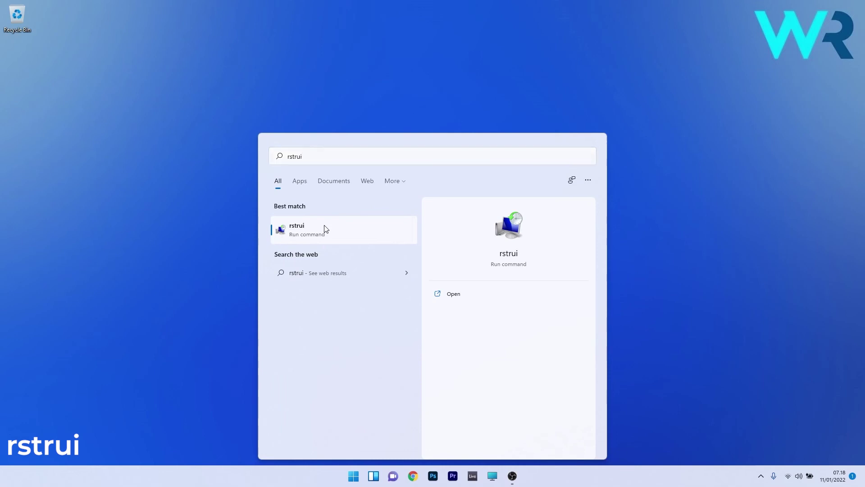
click(325, 229)
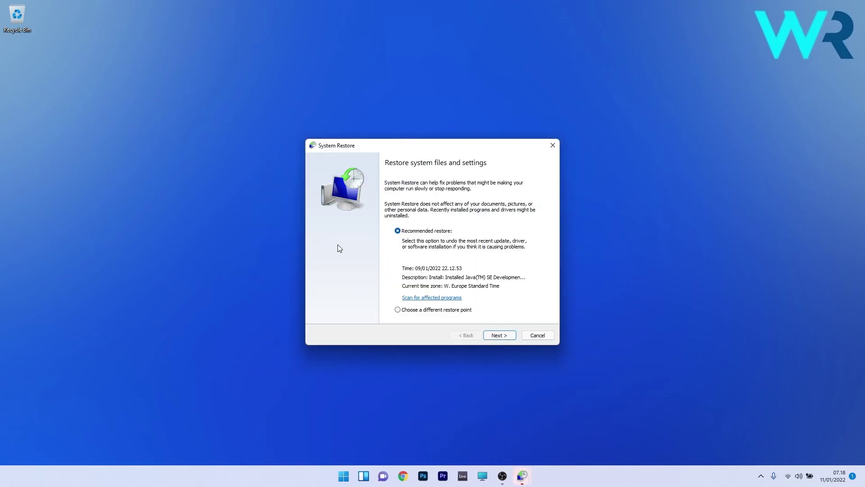
click(399, 313)
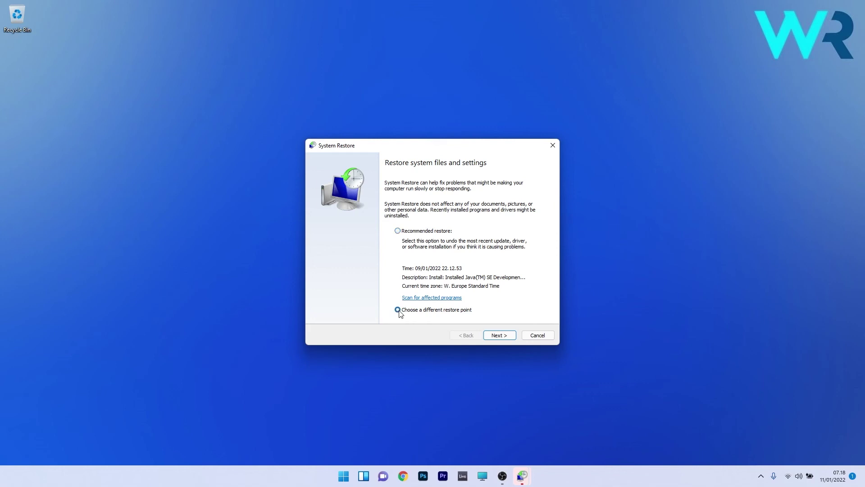
click(499, 335)
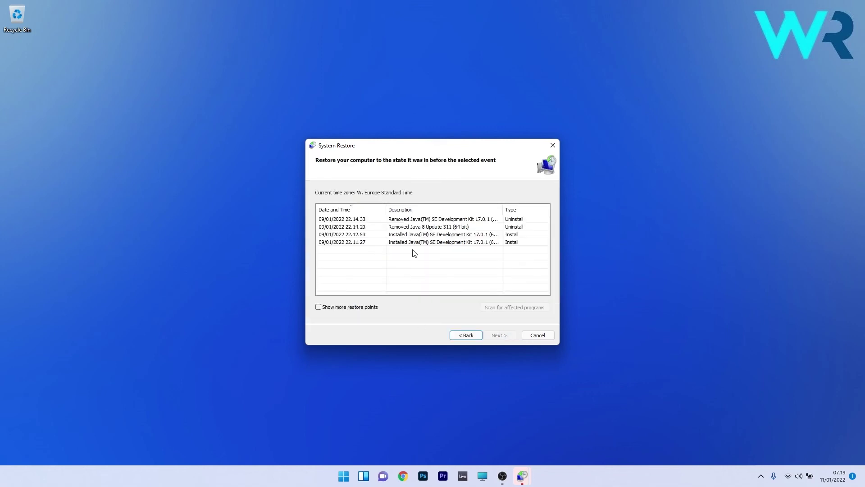
click(408, 221)
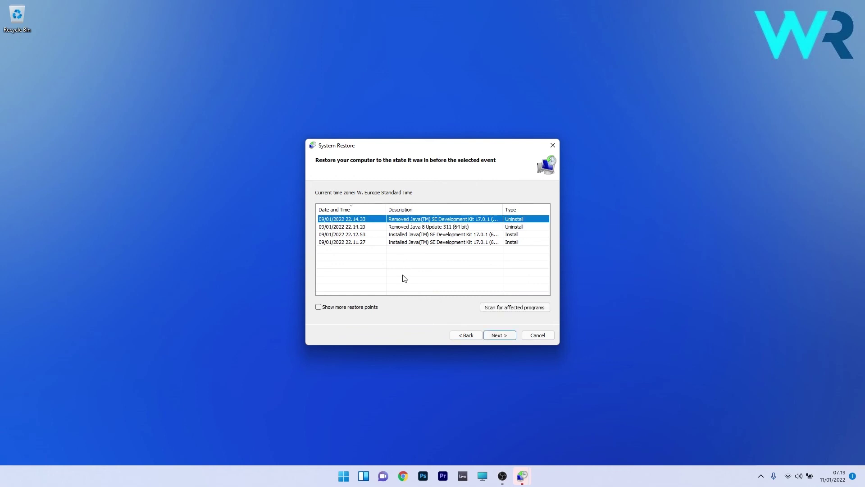
click(500, 337)
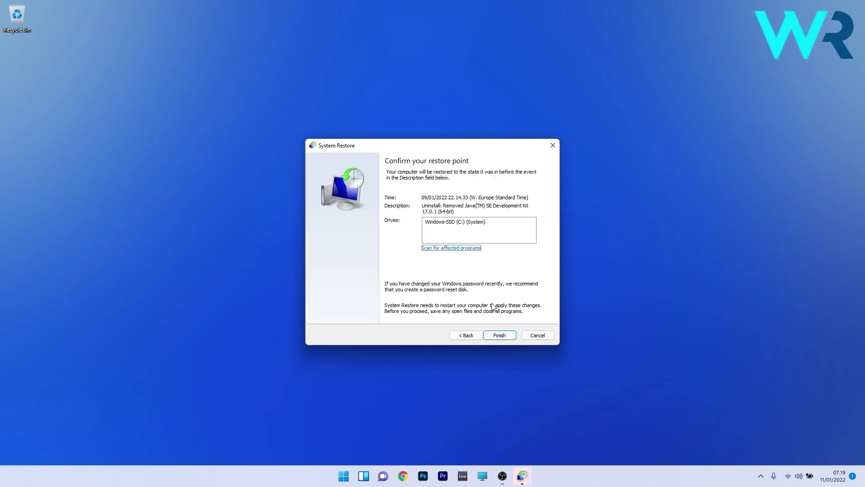